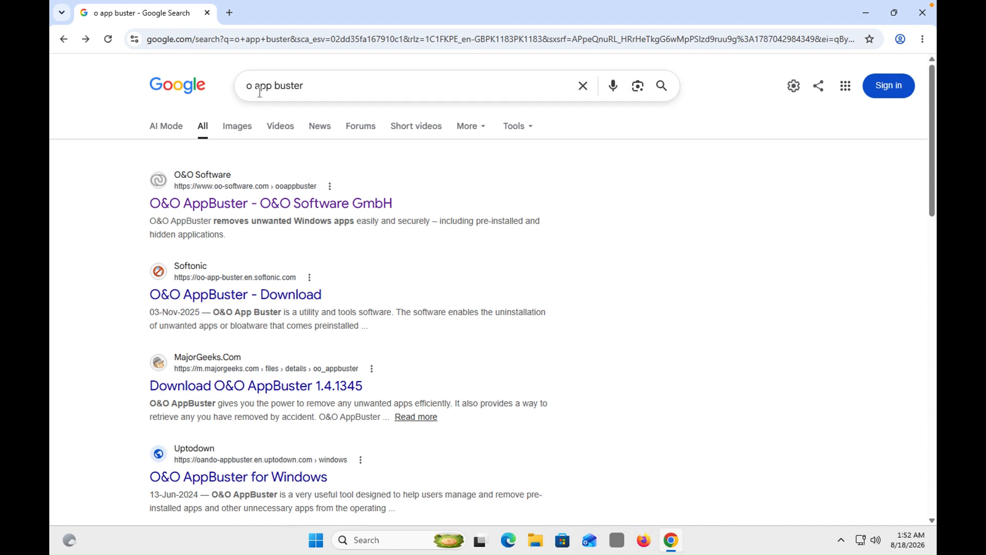
# Download O&O AppBuster from the O&O Software website and run OOAPB.exe with permission to make changes to the device.
pyautogui.click(268, 204)
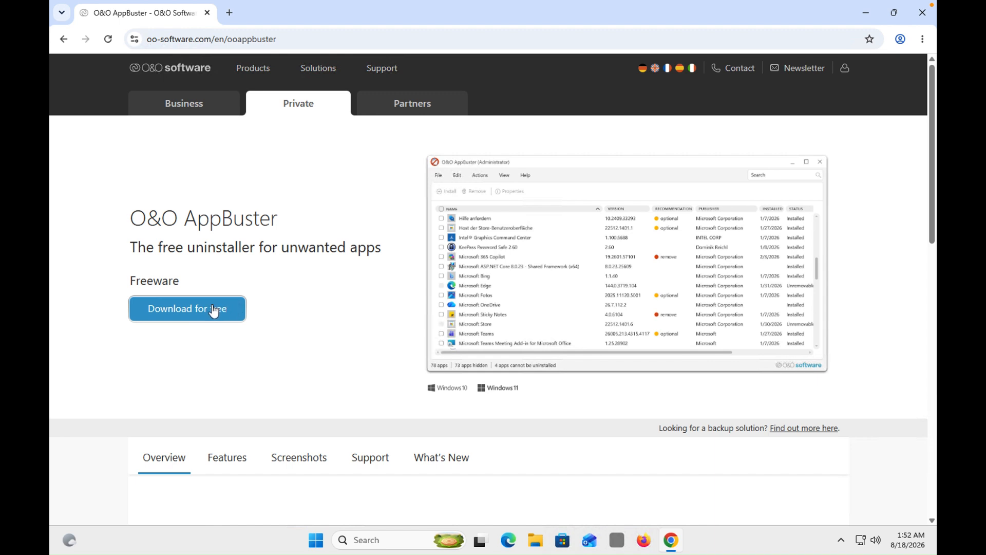
pyautogui.click(198, 314)
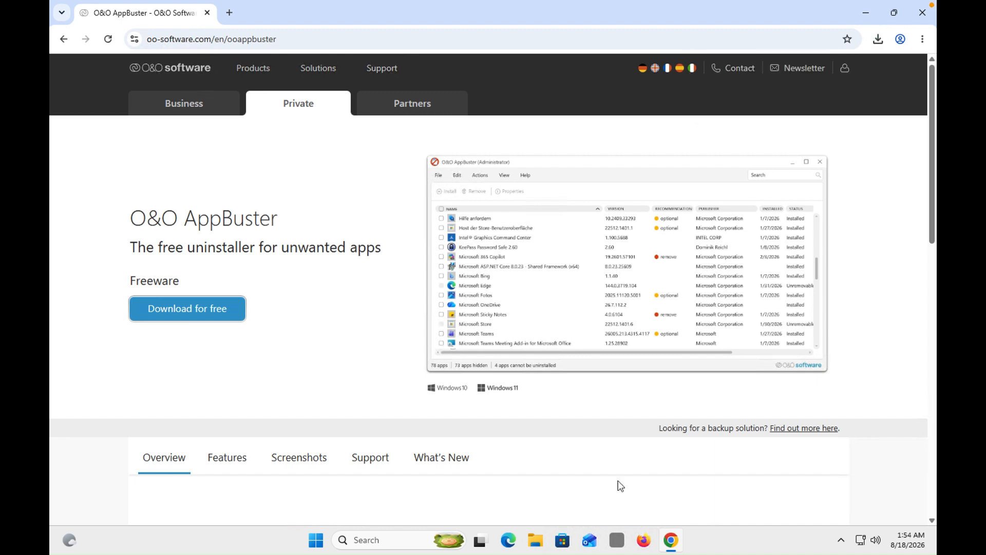
pyautogui.click(873, 45)
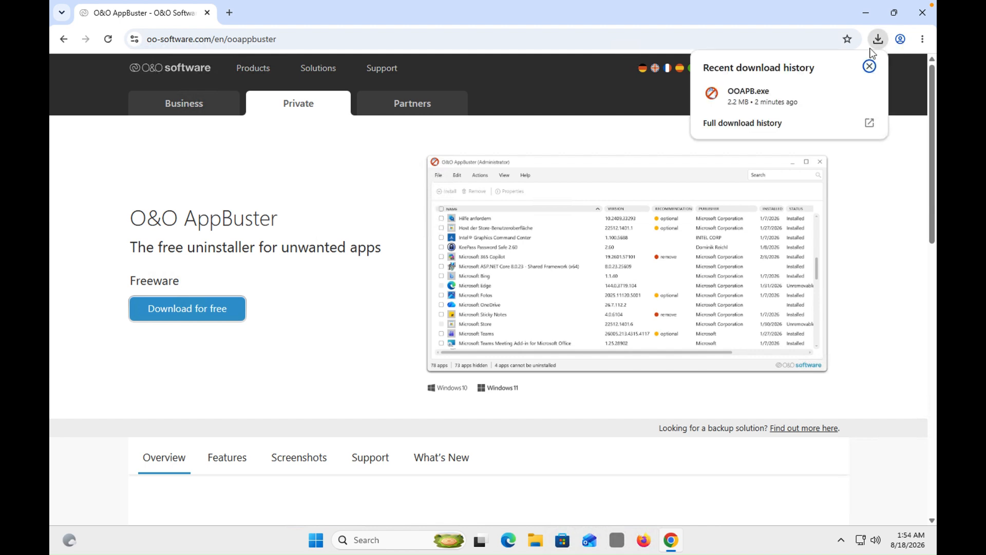
pyautogui.click(778, 98)
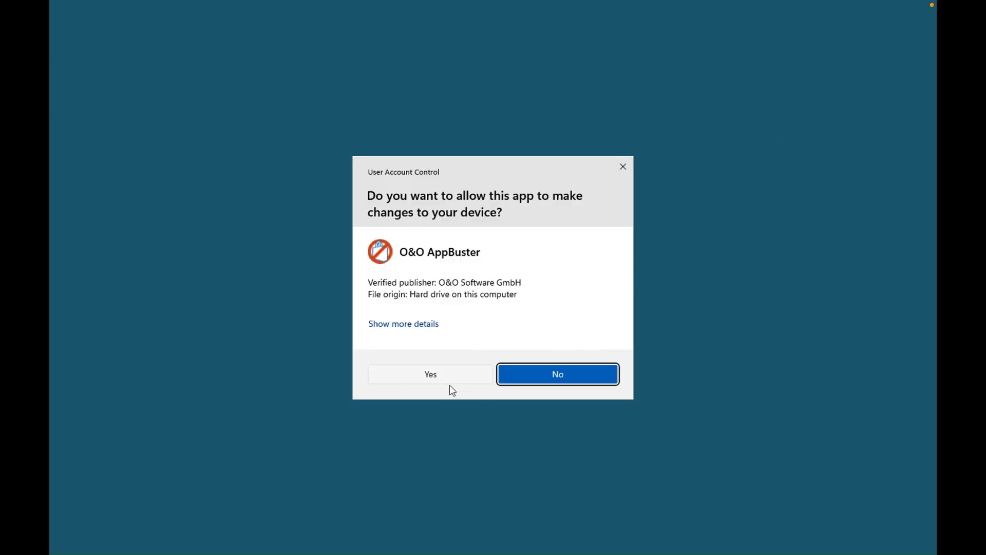
pyautogui.click(452, 380)
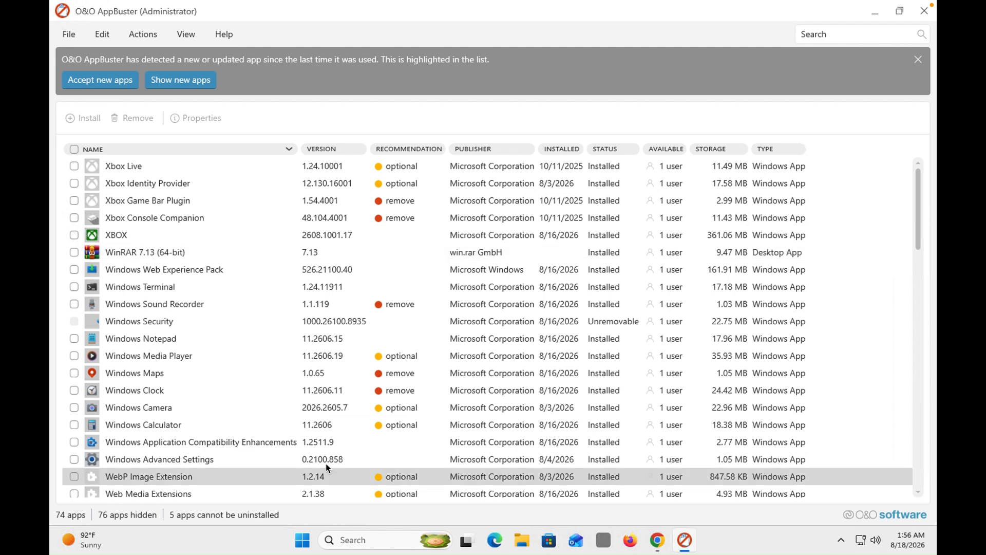
# Mark XBOX, Windows Web Experience Pack and Windows Maps in the app list for removal.
pyautogui.click(74, 237)
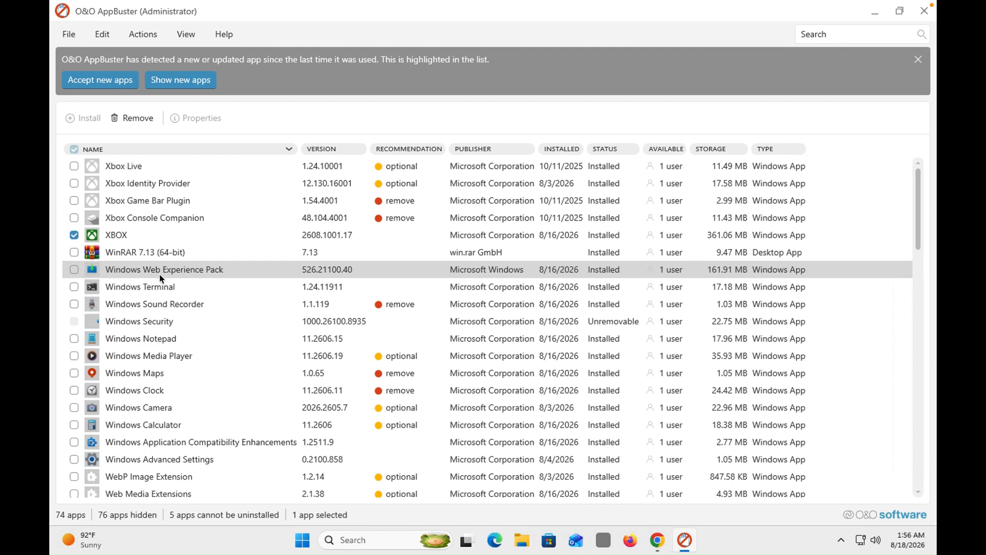
pyautogui.click(74, 270)
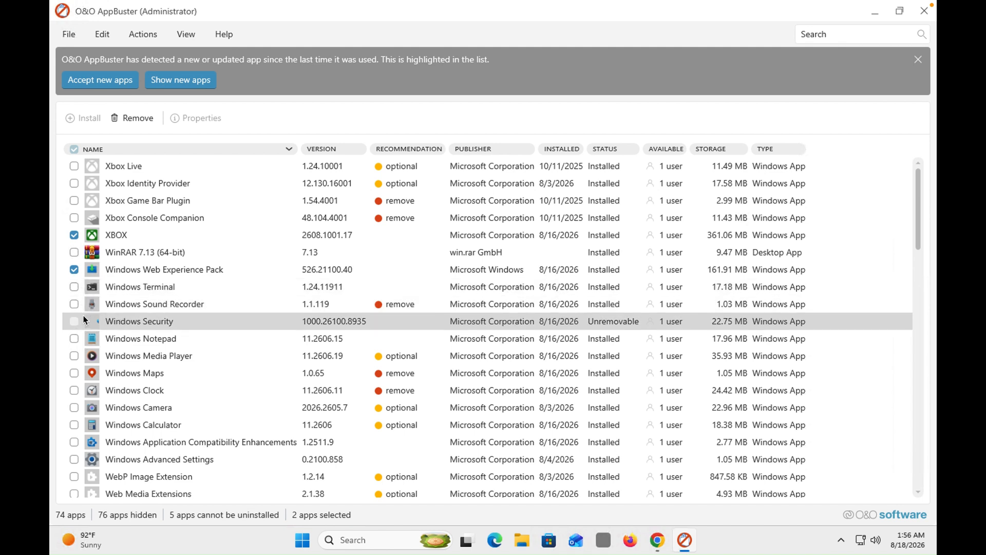
pyautogui.click(74, 372)
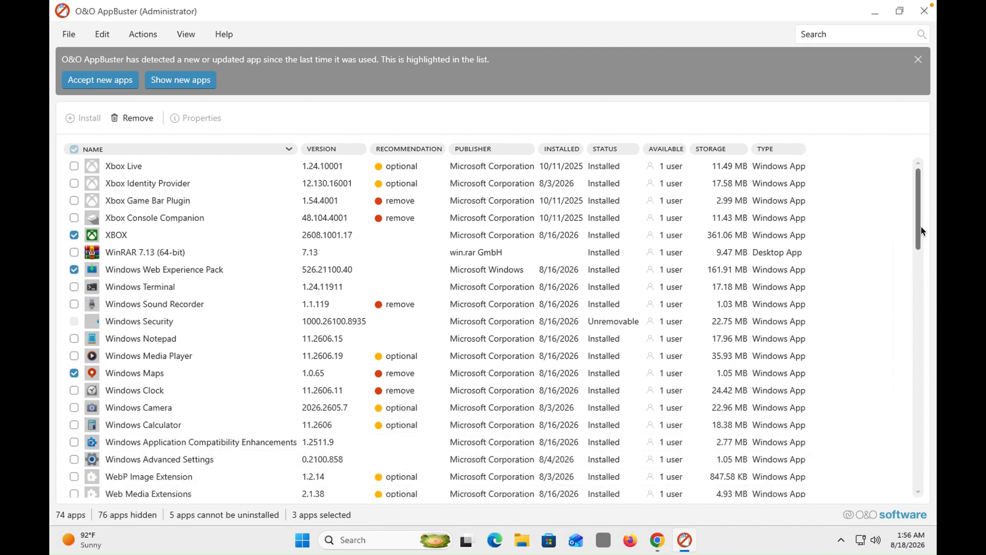
# Add Skype and Quick Assist to the apps marked for removal.
pyautogui.moveTo(921, 226); pyautogui.dragTo(928, 256)
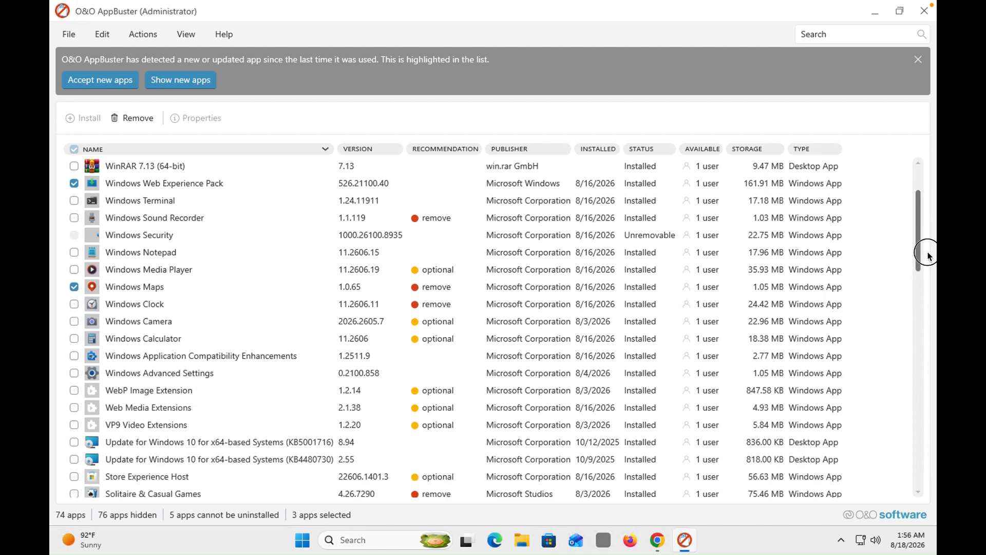
pyautogui.moveTo(928, 255); pyautogui.dragTo(932, 268)
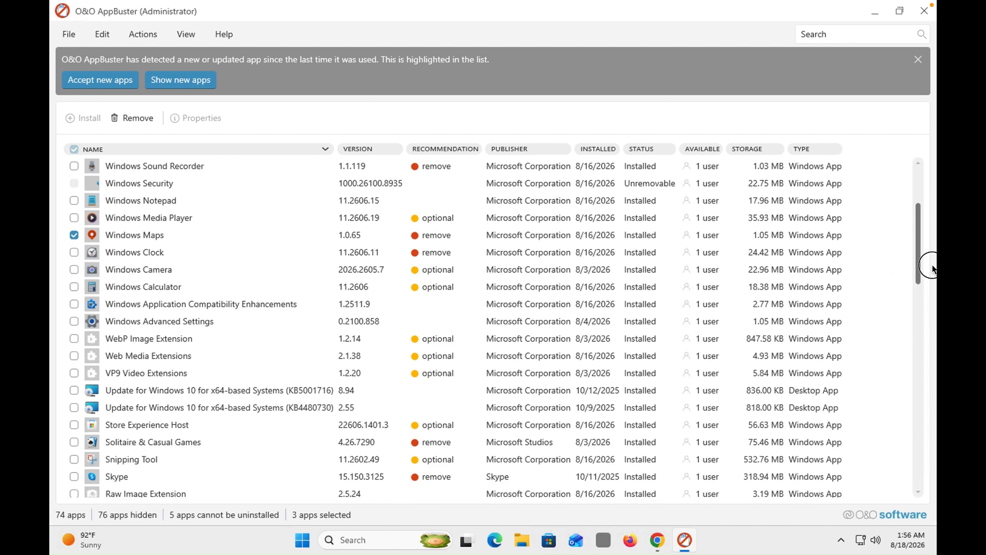
pyautogui.moveTo(933, 268); pyautogui.dragTo(933, 281)
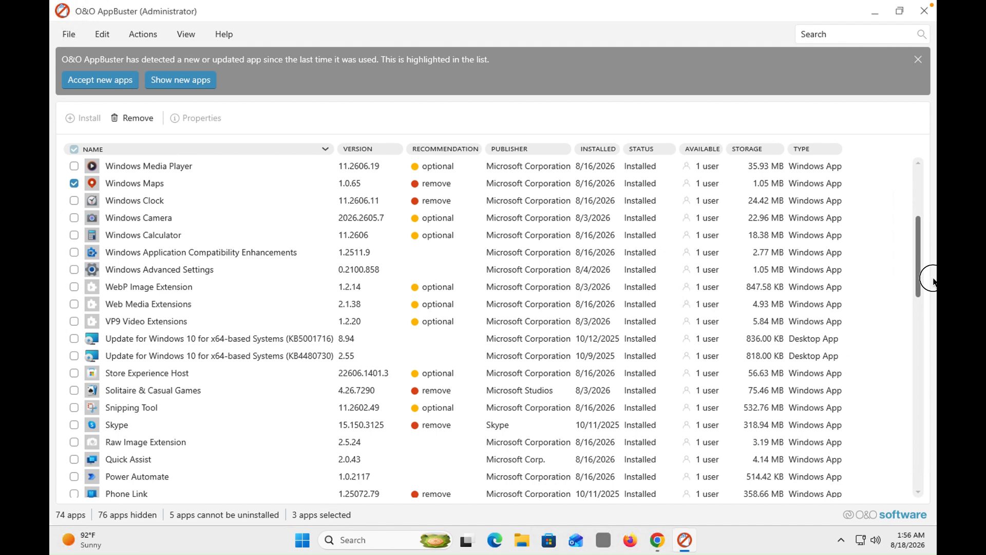
pyautogui.moveTo(932, 282); pyautogui.dragTo(933, 287)
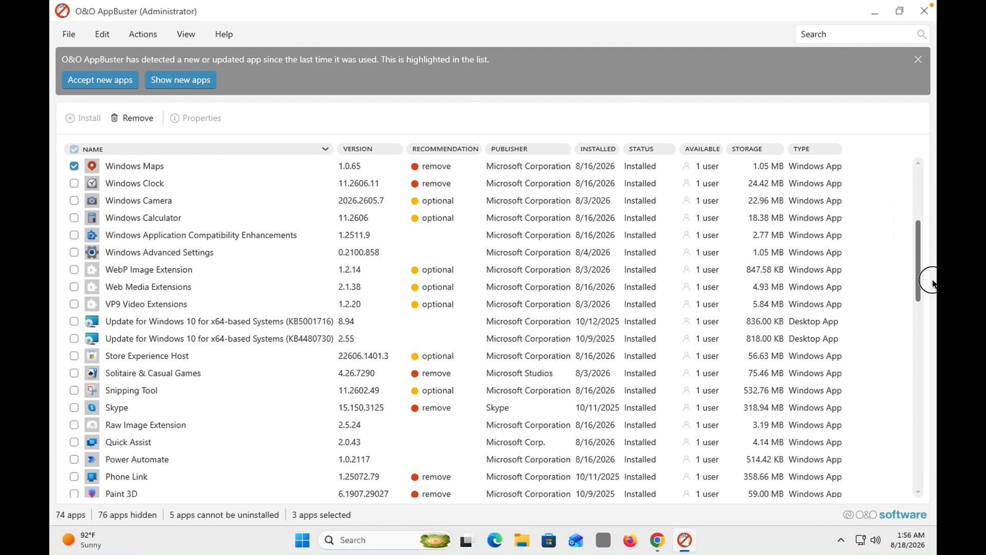
pyautogui.click(75, 409)
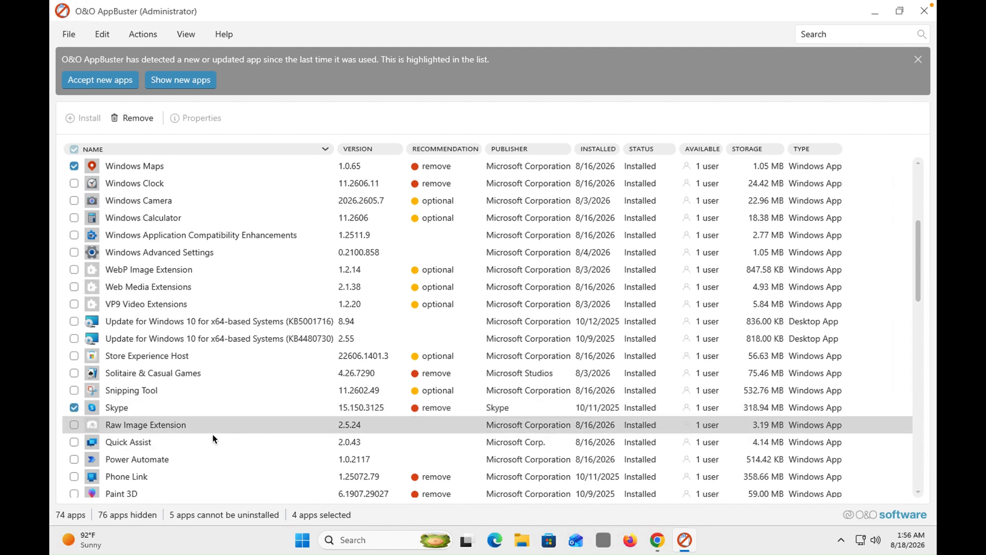
pyautogui.click(75, 443)
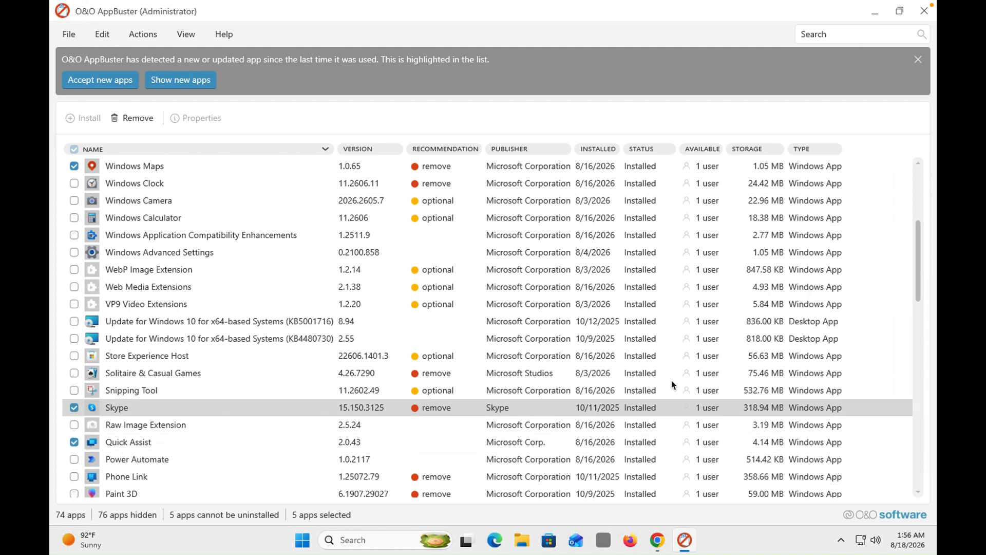
# Add News, MSN Weather and MSN Sports to the apps marked for removal.
pyautogui.moveTo(917, 264); pyautogui.dragTo(927, 314)
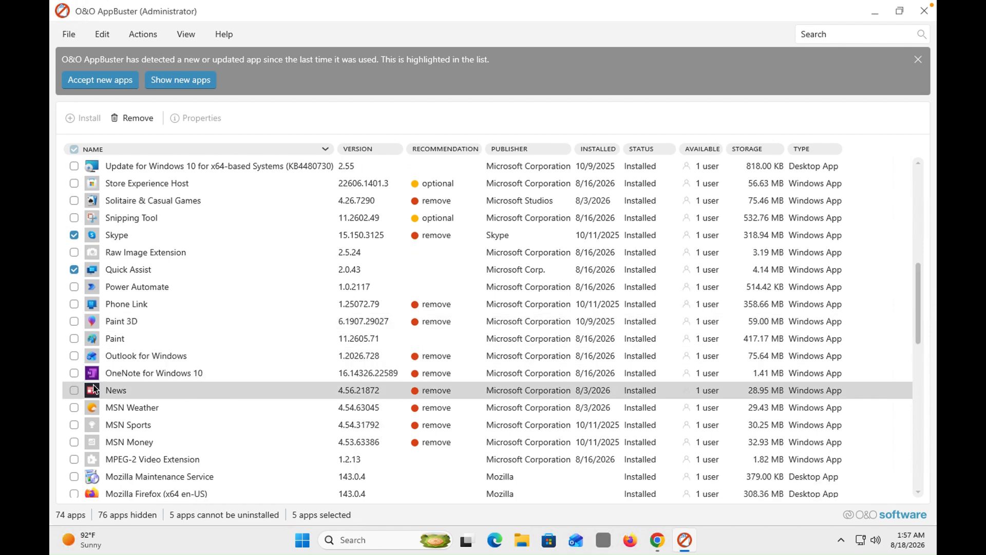
pyautogui.click(73, 391)
pyautogui.click(77, 407)
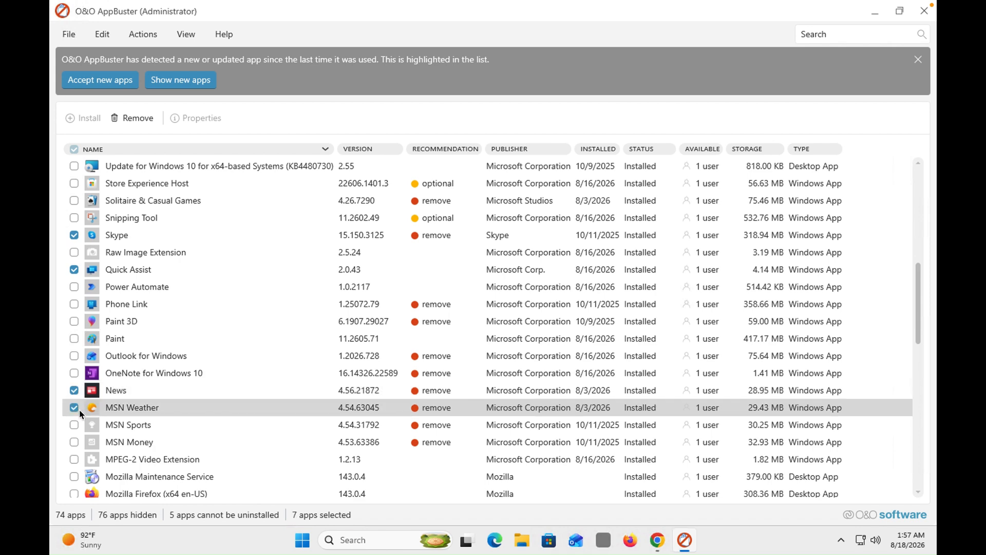
pyautogui.doubleClick(77, 421)
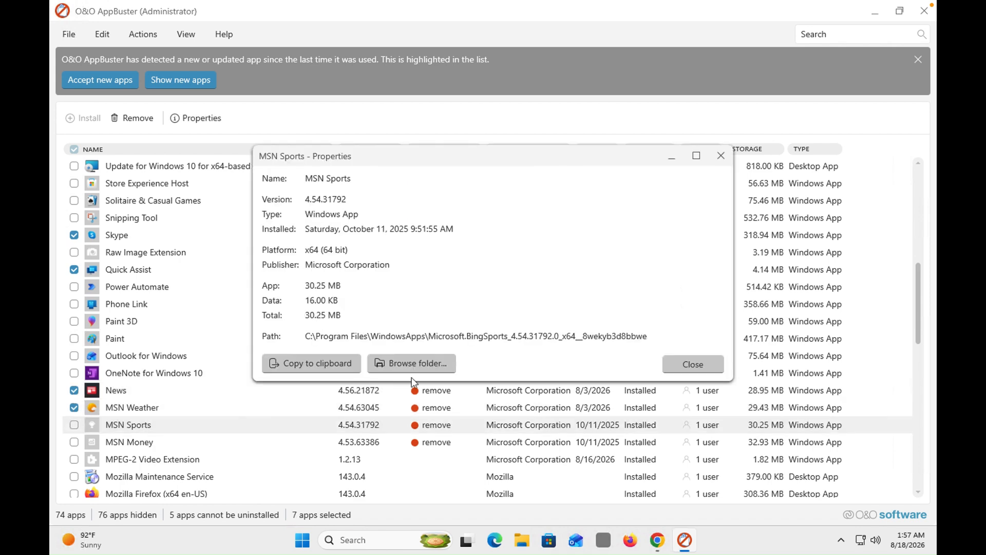
pyautogui.click(691, 365)
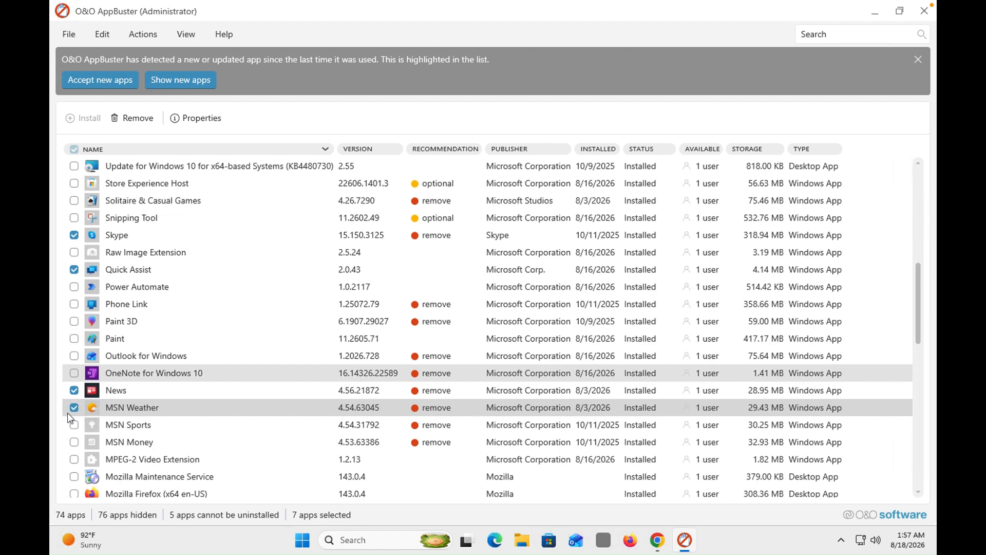
pyautogui.click(72, 426)
# Add Microsoft Clipchamp and Microsoft 365 Copilot to the apps marked for removal.
pyautogui.moveTo(920, 340); pyautogui.dragTo(934, 393)
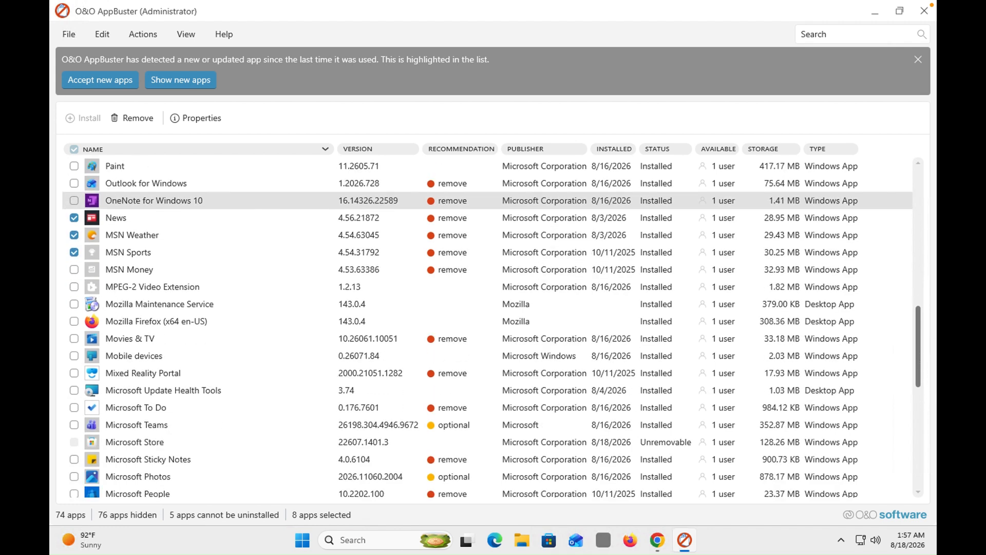
pyautogui.moveTo(919, 353); pyautogui.dragTo(920, 379)
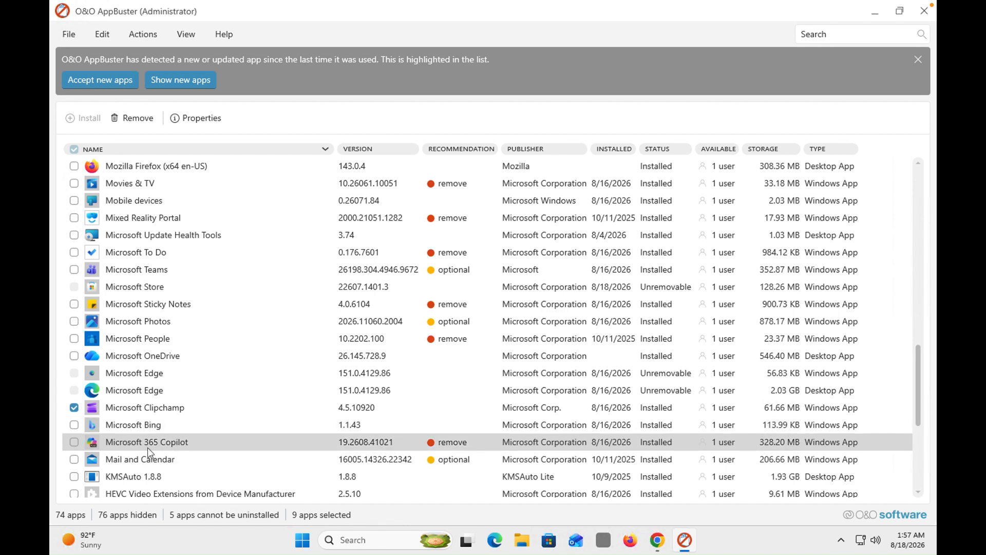
pyautogui.click(75, 443)
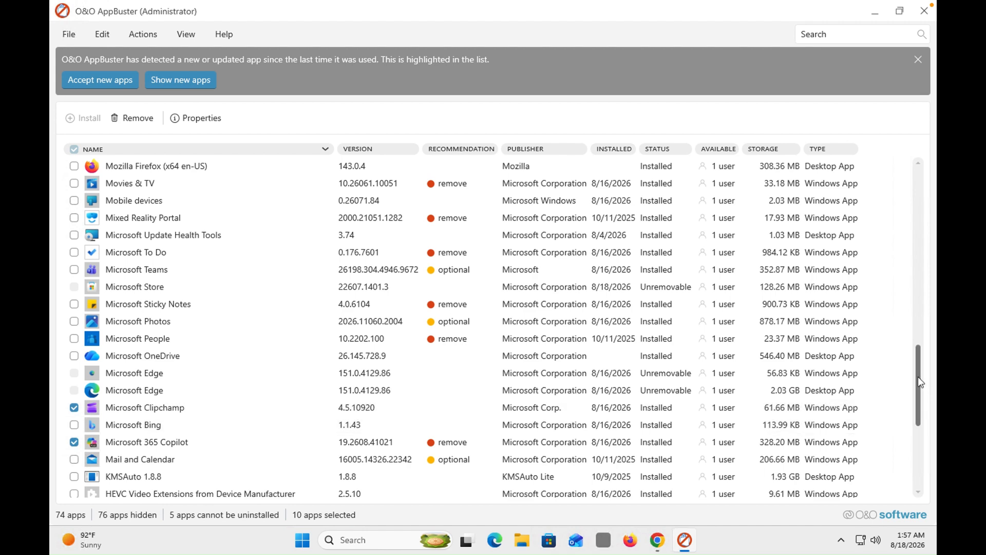
# Uninstall all marked apps with the Computer uninstallation type, covering all users and the whole machine.
pyautogui.moveTo(916, 380); pyautogui.dragTo(925, 428)
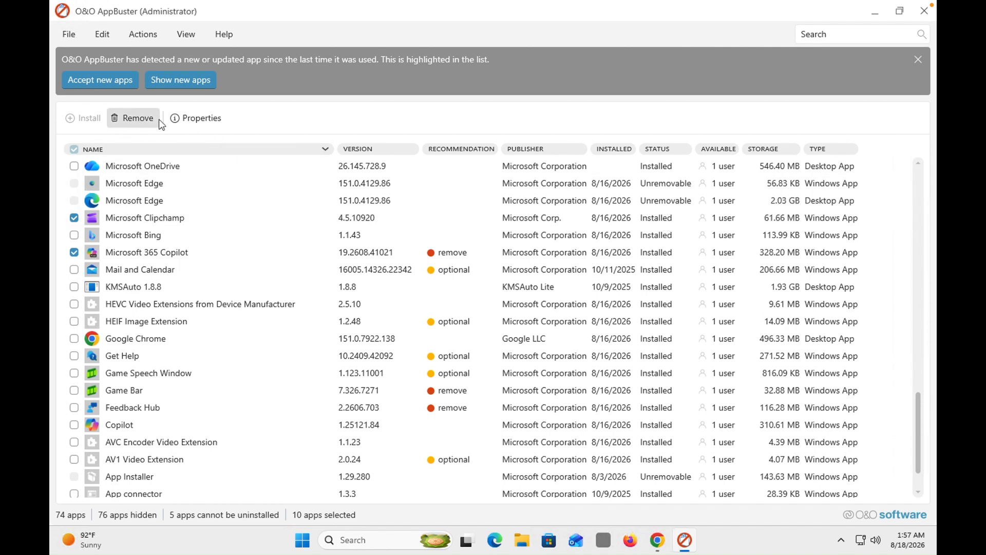
pyautogui.click(140, 120)
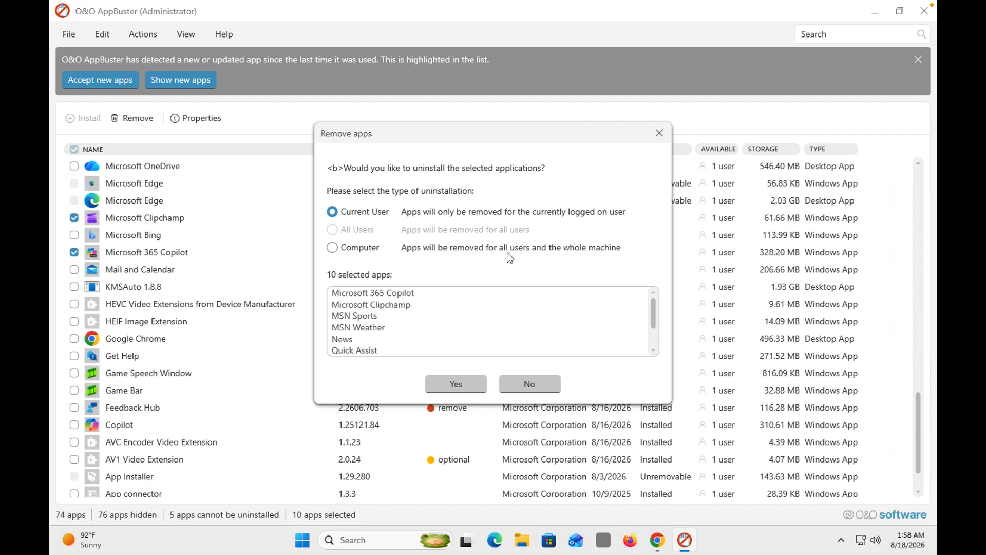
pyautogui.click(334, 249)
pyautogui.click(333, 213)
pyautogui.click(355, 248)
pyautogui.click(456, 383)
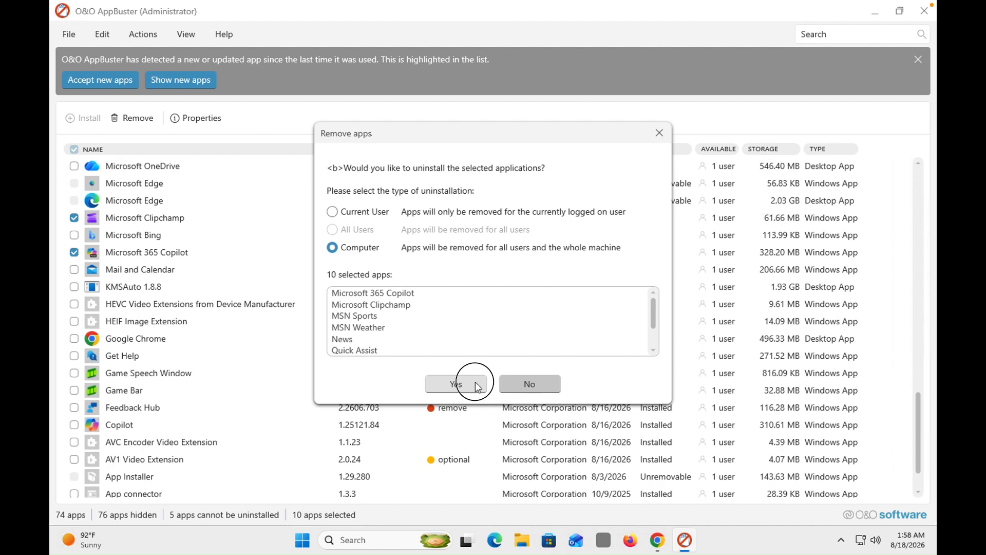
pyautogui.click(566, 346)
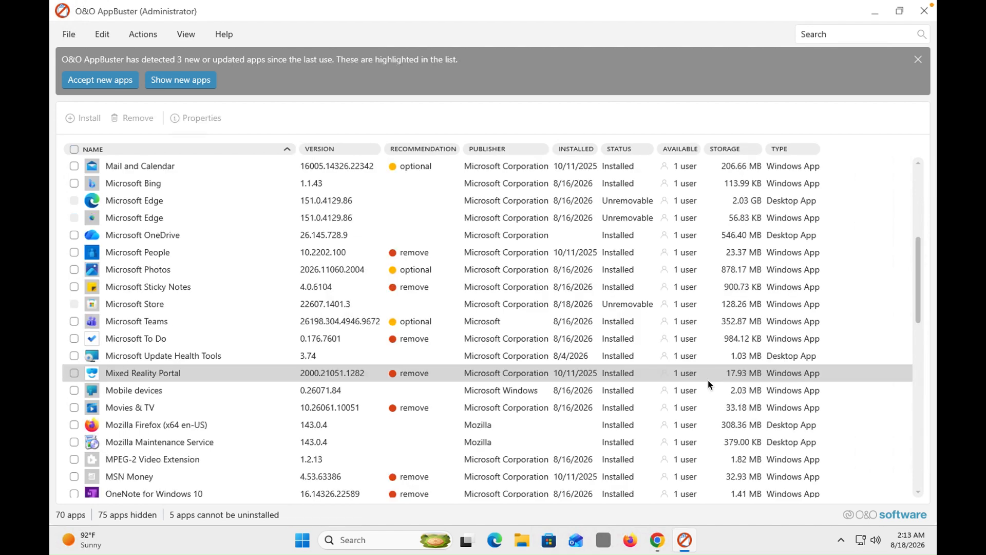
# Close O&O AppBuster and look at the Start menu.
pyautogui.click(923, 16)
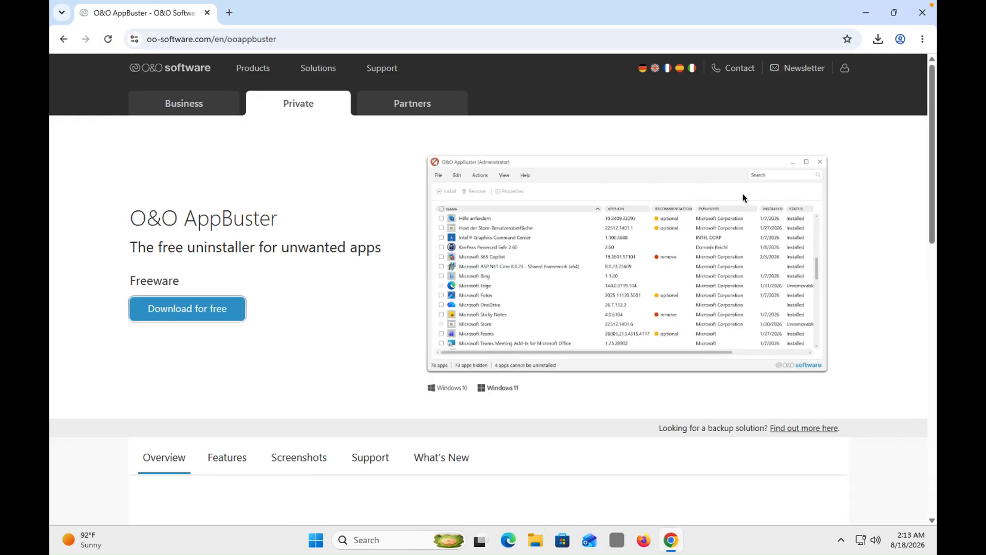
pyautogui.click(316, 541)
pyautogui.click(316, 542)
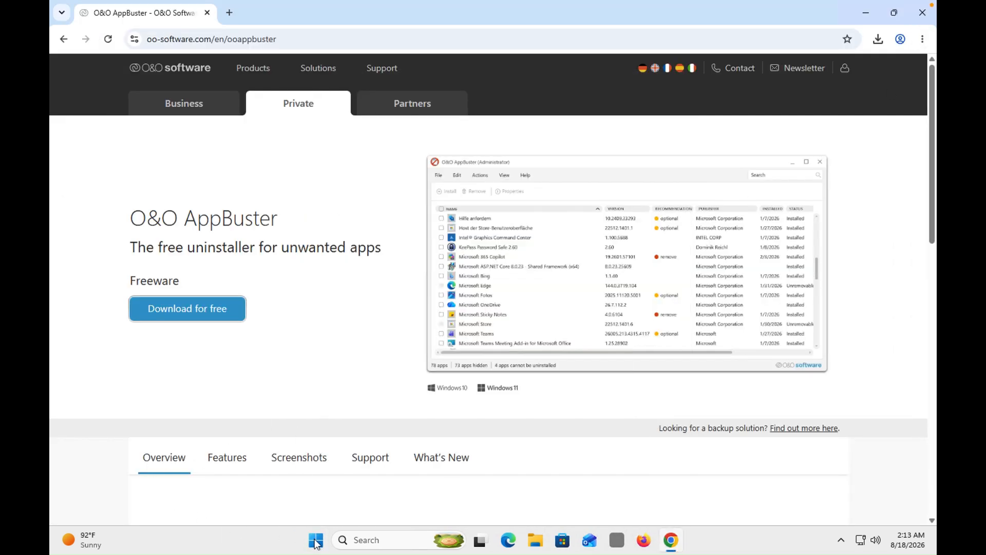